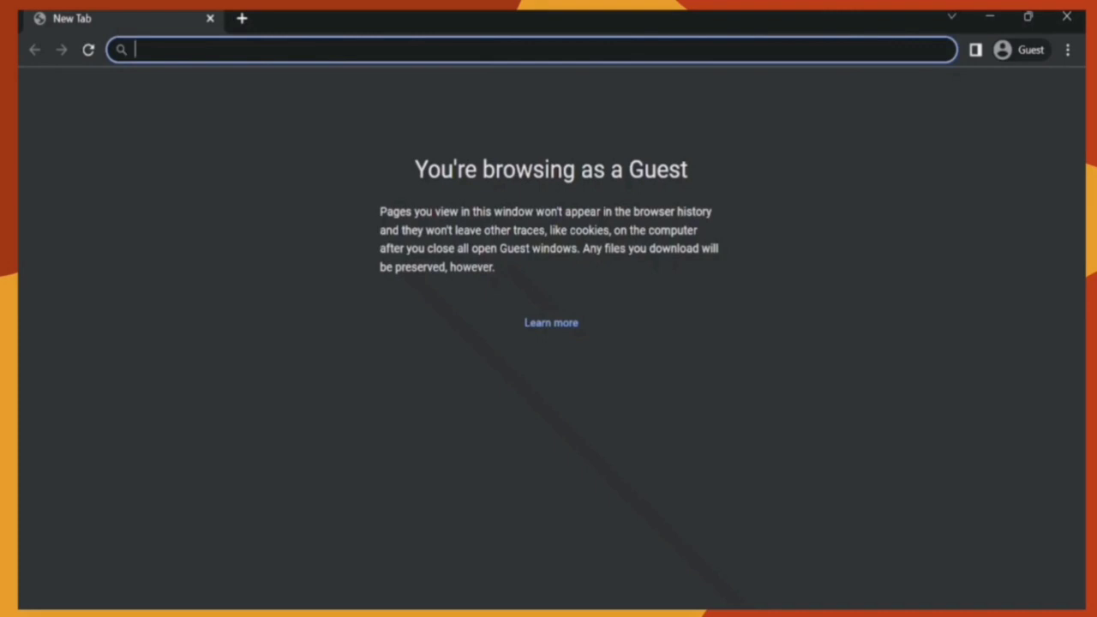
Step: Search Google for 'PUP' and open the Polytechnic University of the Philippines website
text(PUP)
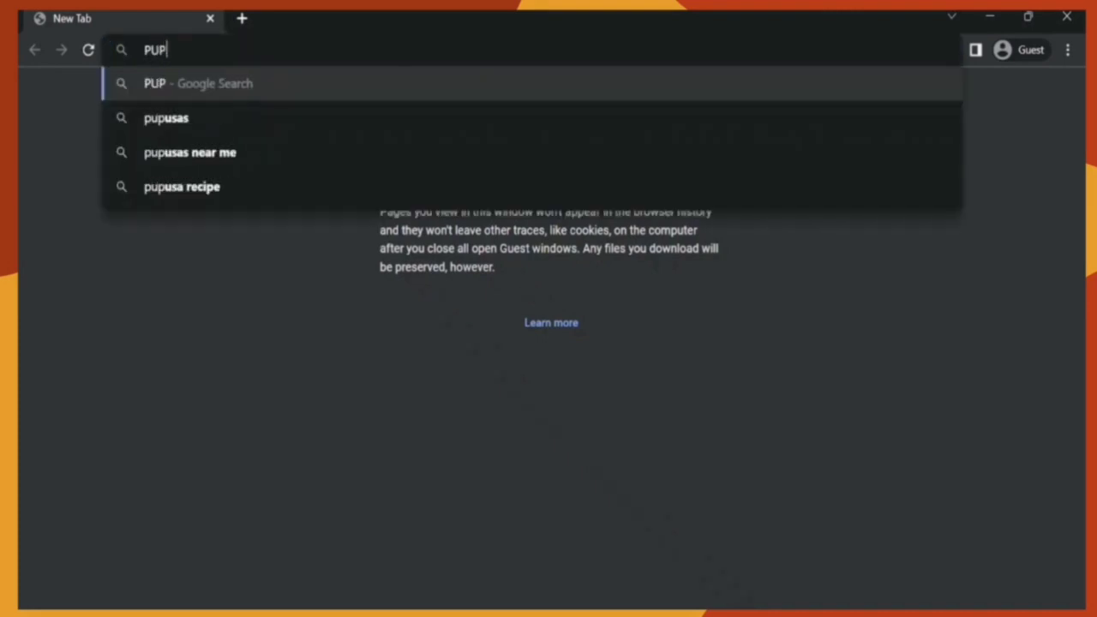
key(Return)
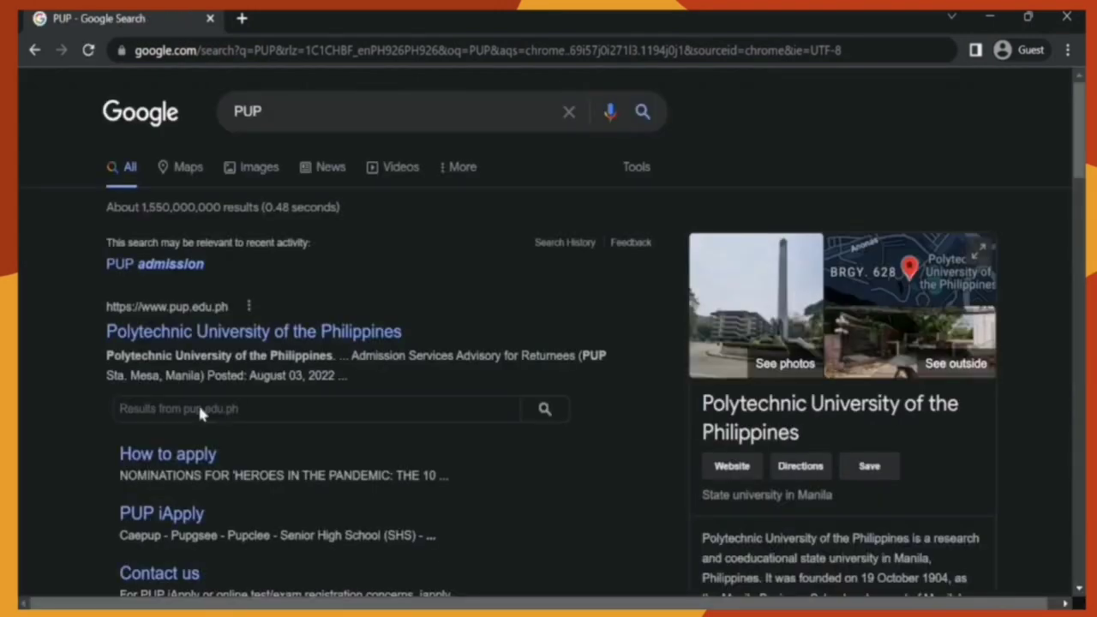
click(259, 335)
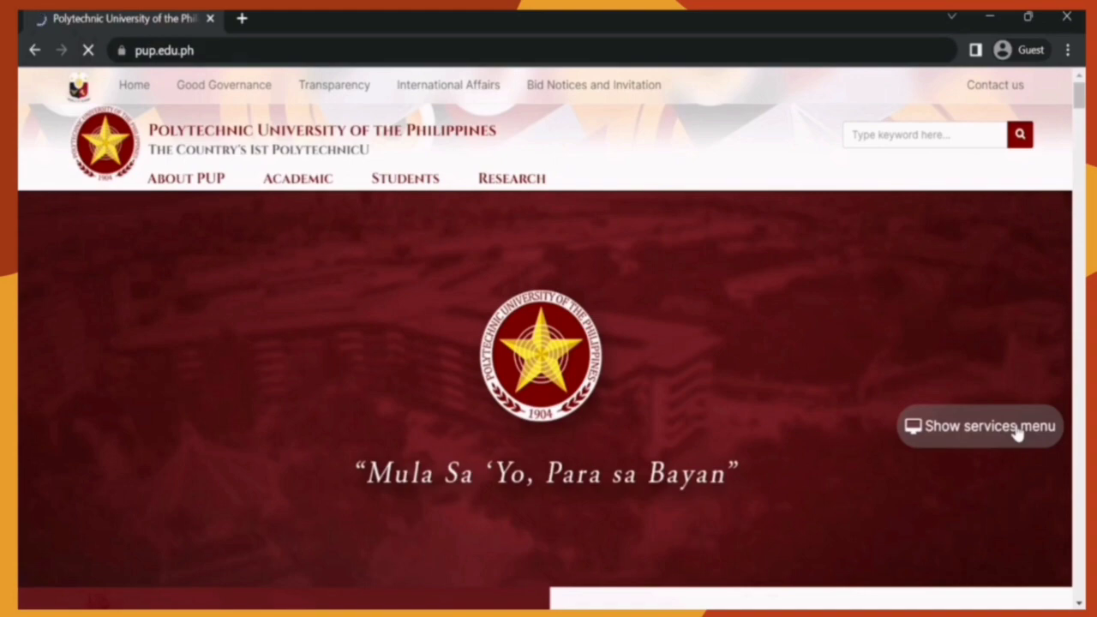
Step: Go from the site's visitor services menu to the Student services page
click(1019, 428)
scroll(766, 435, down, 1)
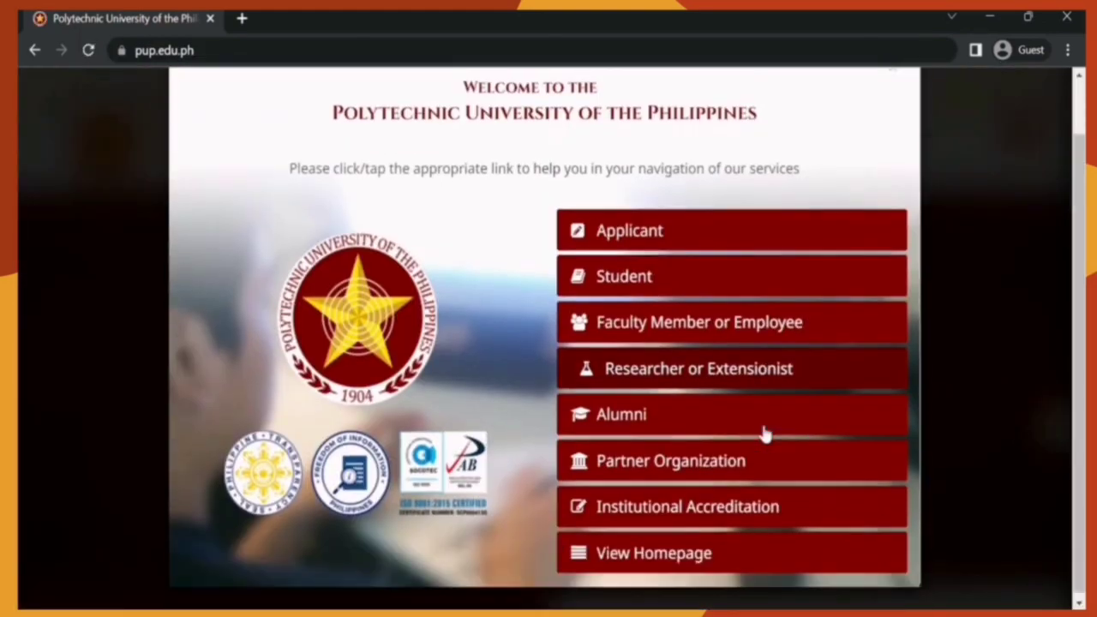
click(638, 292)
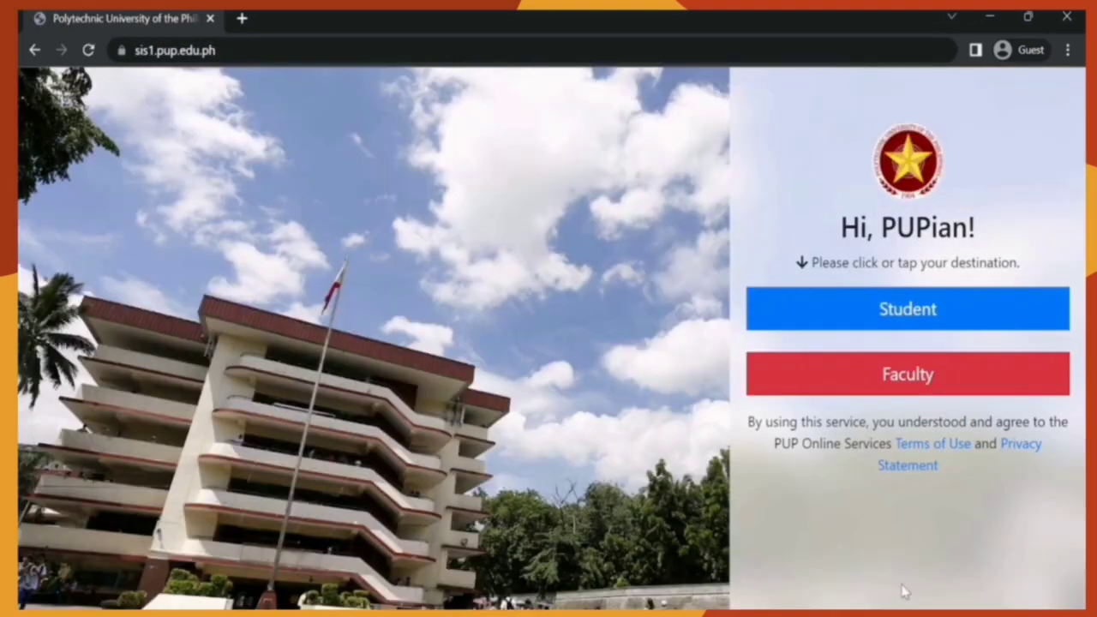
Step: In a new tab, search 'PUP SIS', open the Student and Faculty Portal, and choose Student
click(242, 18)
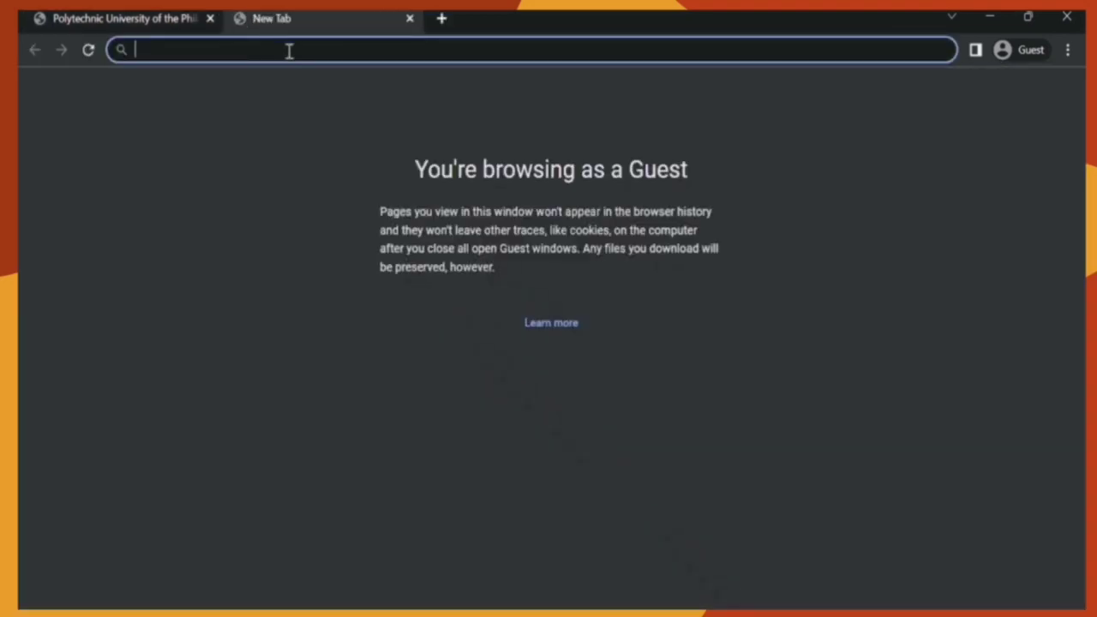
text(PUP SIS)
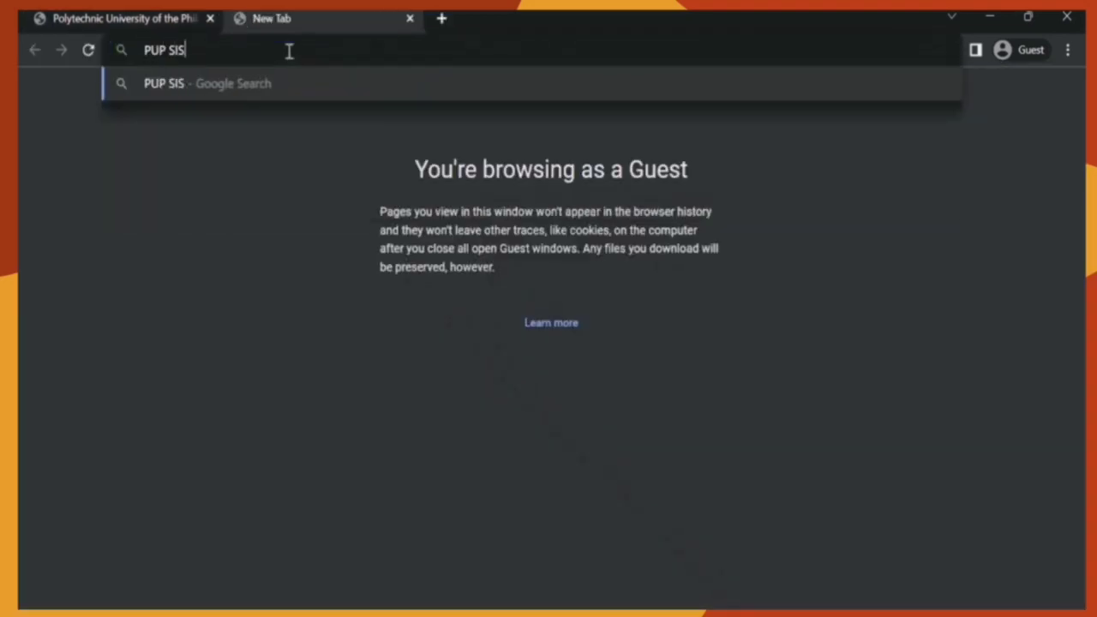
key(Return)
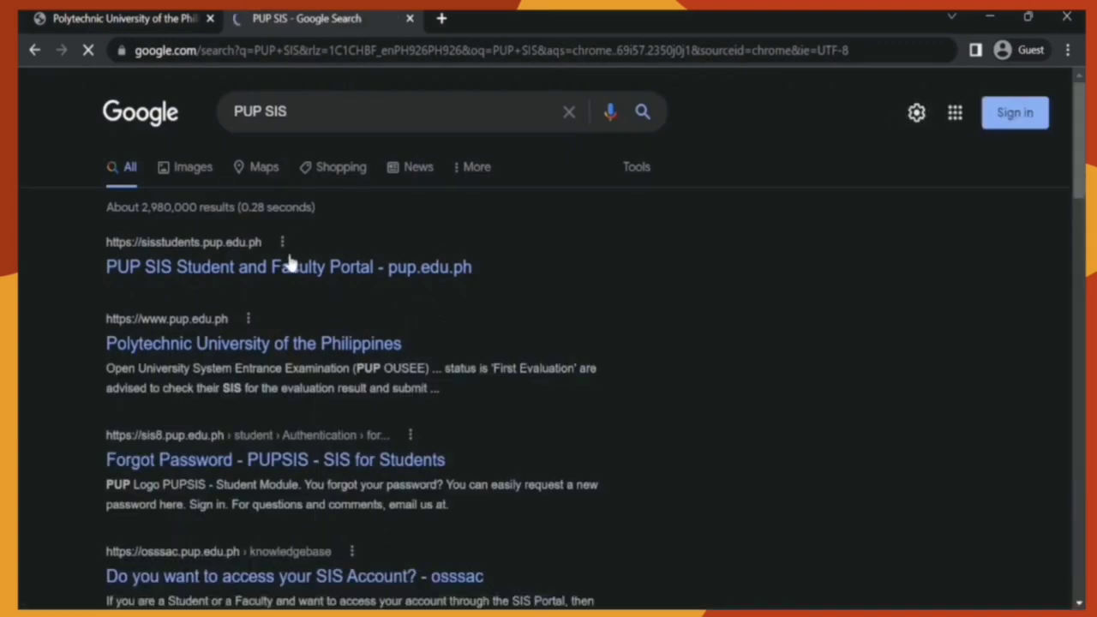
click(289, 271)
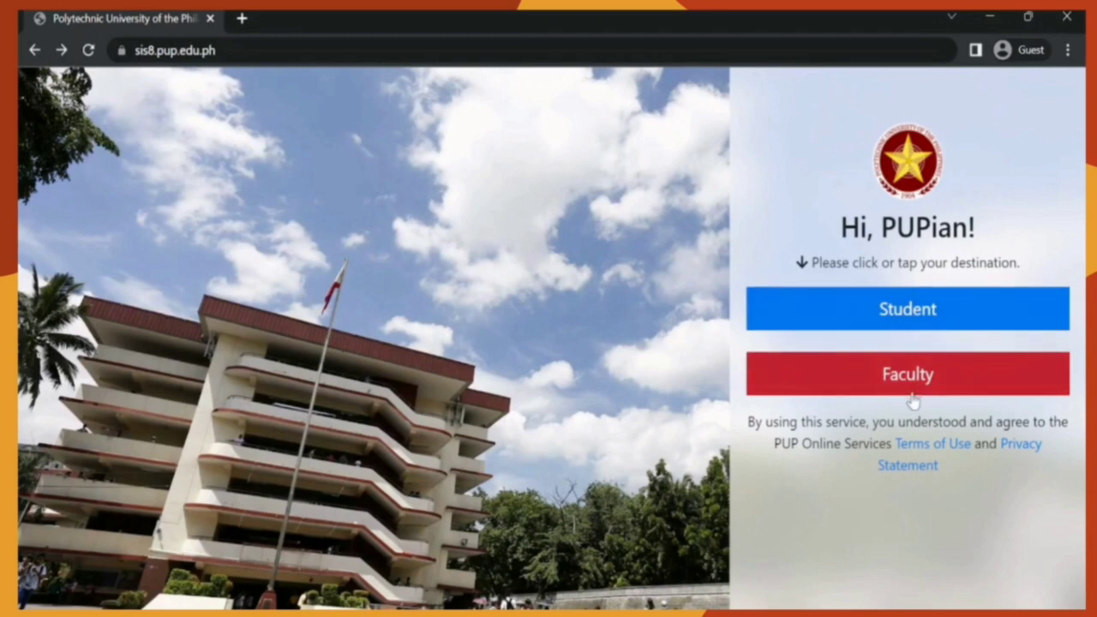
click(926, 316)
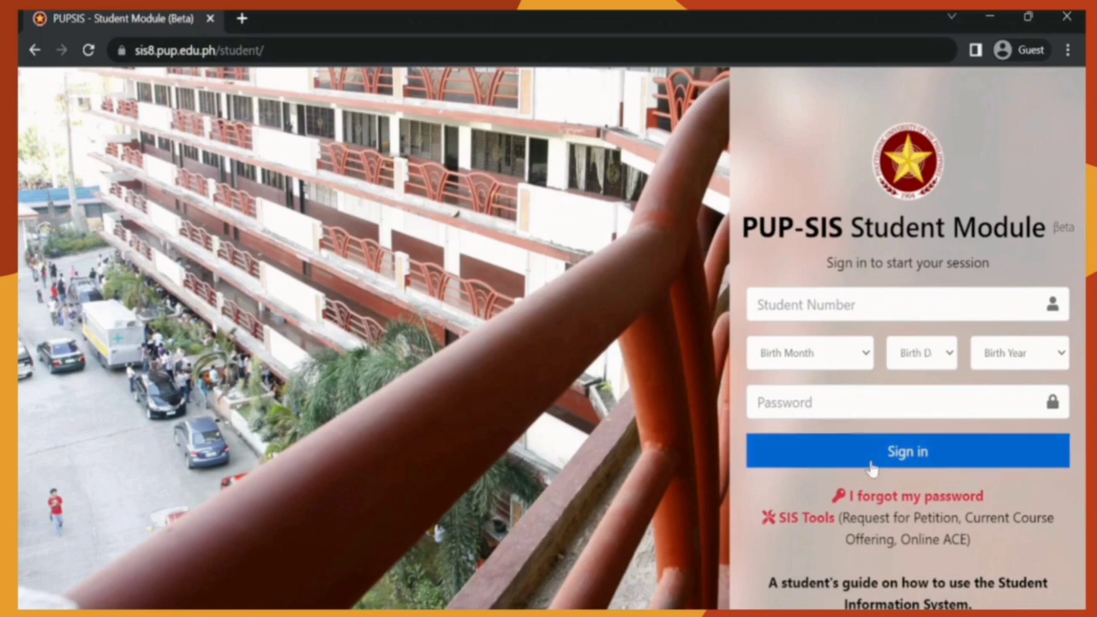
Step: Enter the student number and the student's birth month, day and year
click(878, 302)
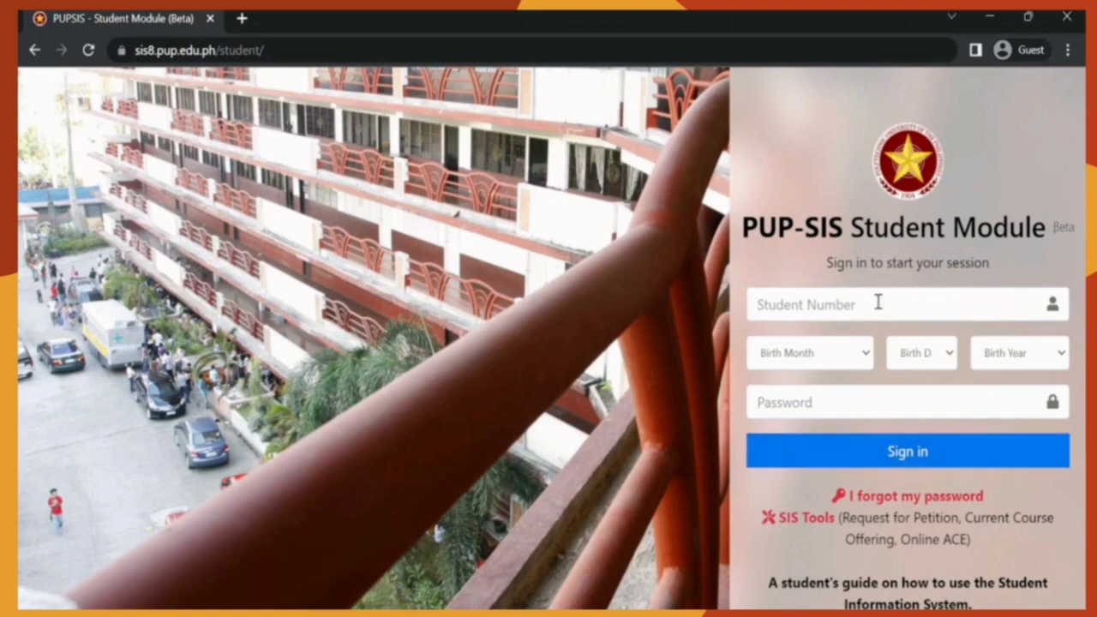
text(2020-)
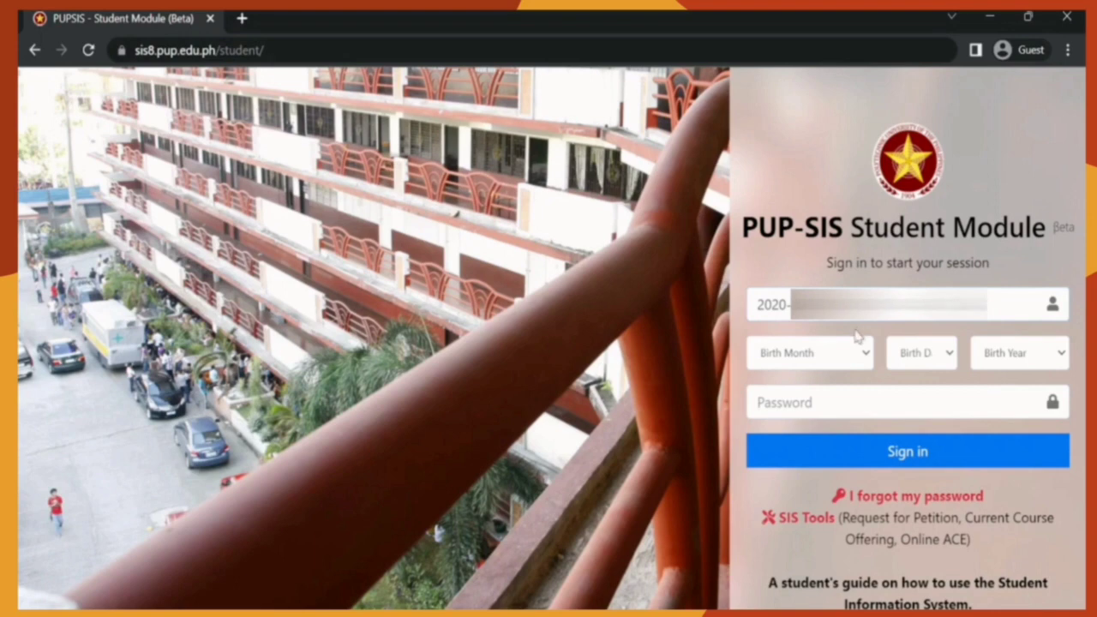
click(825, 553)
key(Tab)
text(22)
key(Tab)
text(2002)
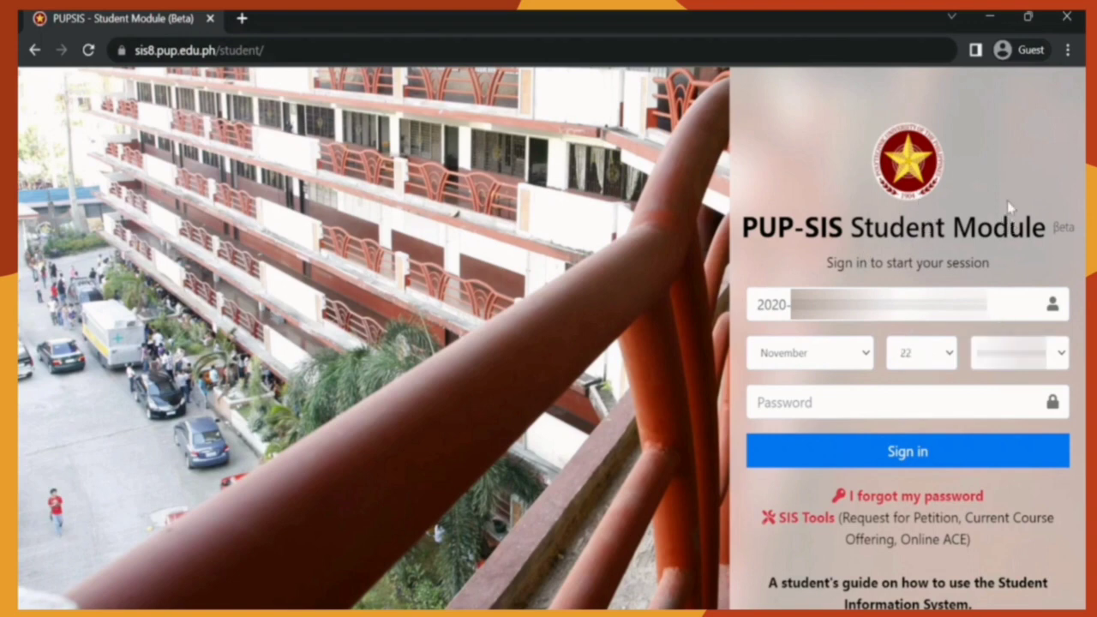
Step: Type the account password and sign in to the student portal
click(937, 404)
text(••••••••••)
click(904, 461)
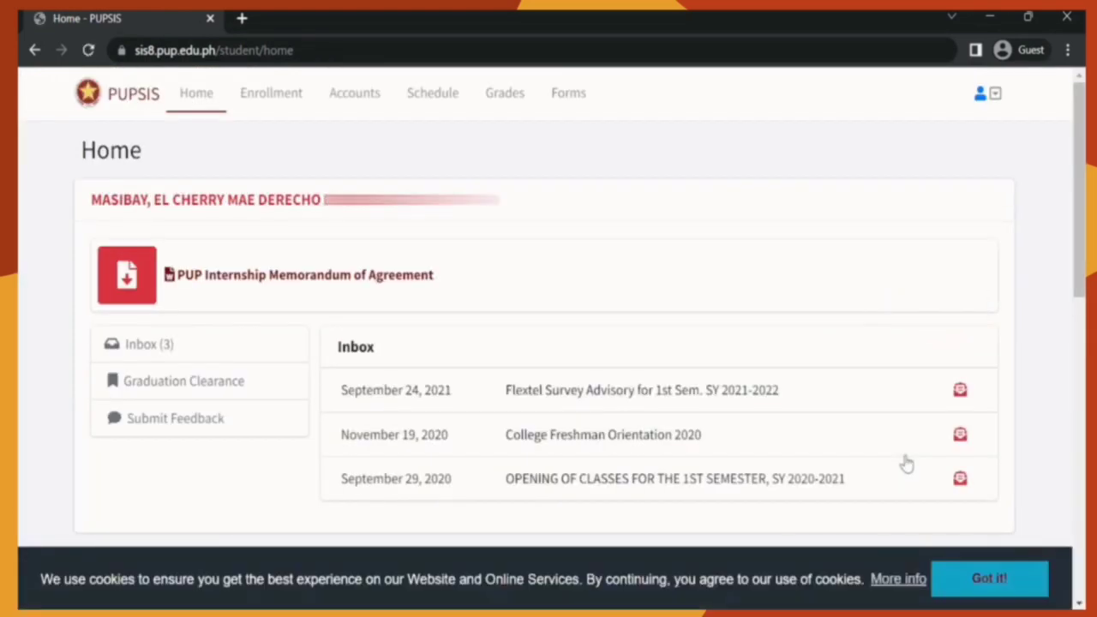
Step: Dismiss the cookie notice with 'Got it!'
click(987, 580)
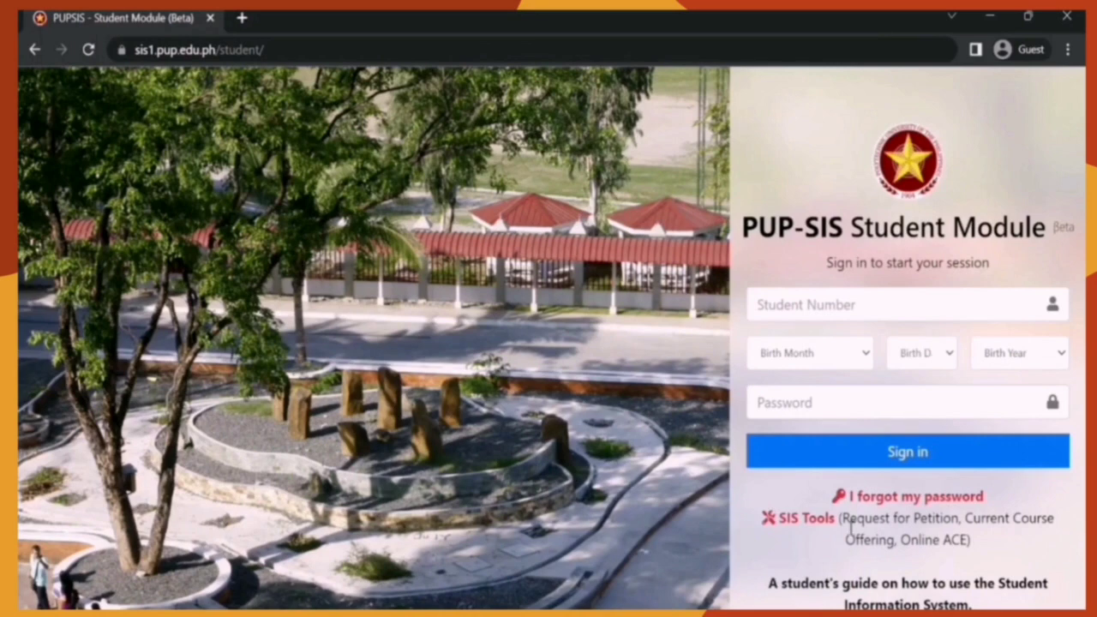
Step: On the Forgot Password page, enter the student's e-mail address and request a new password
click(873, 497)
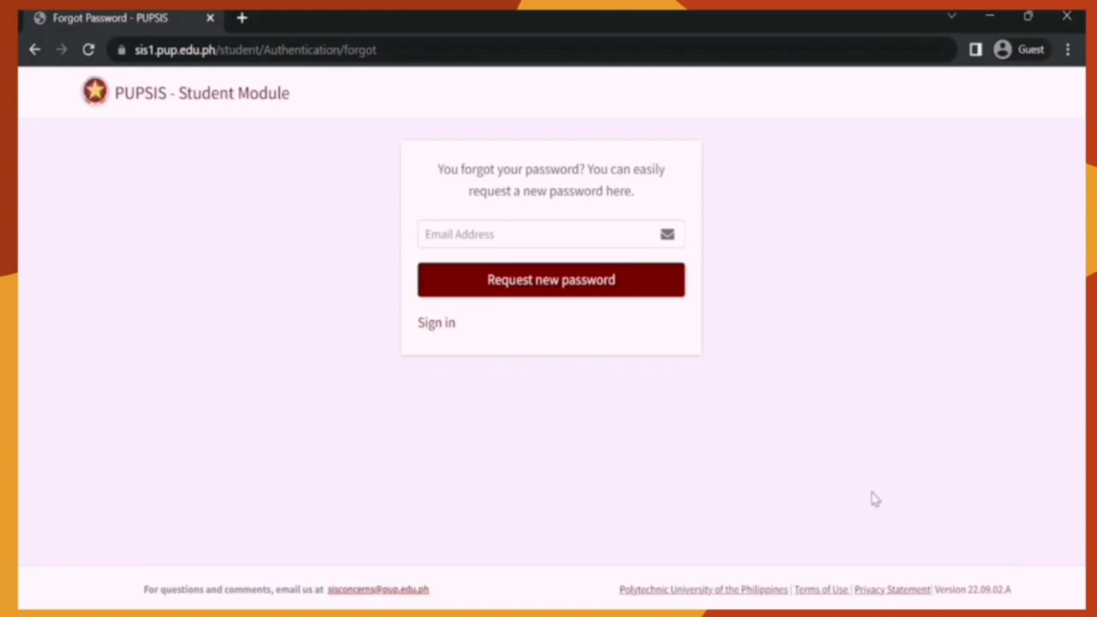
click(555, 232)
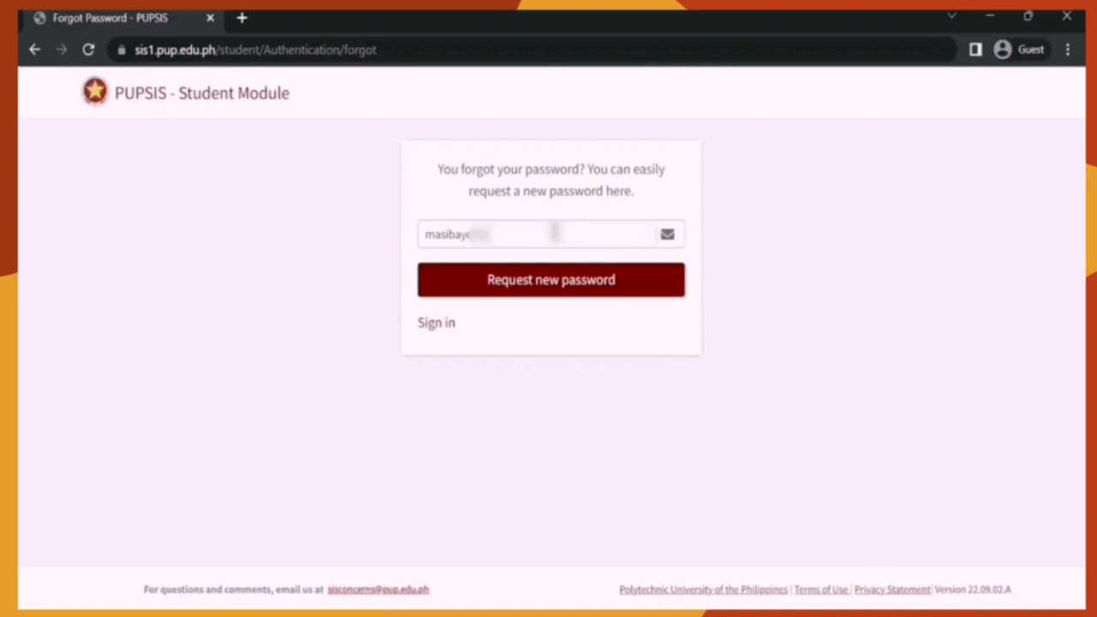
text(xxxxxxxxx)
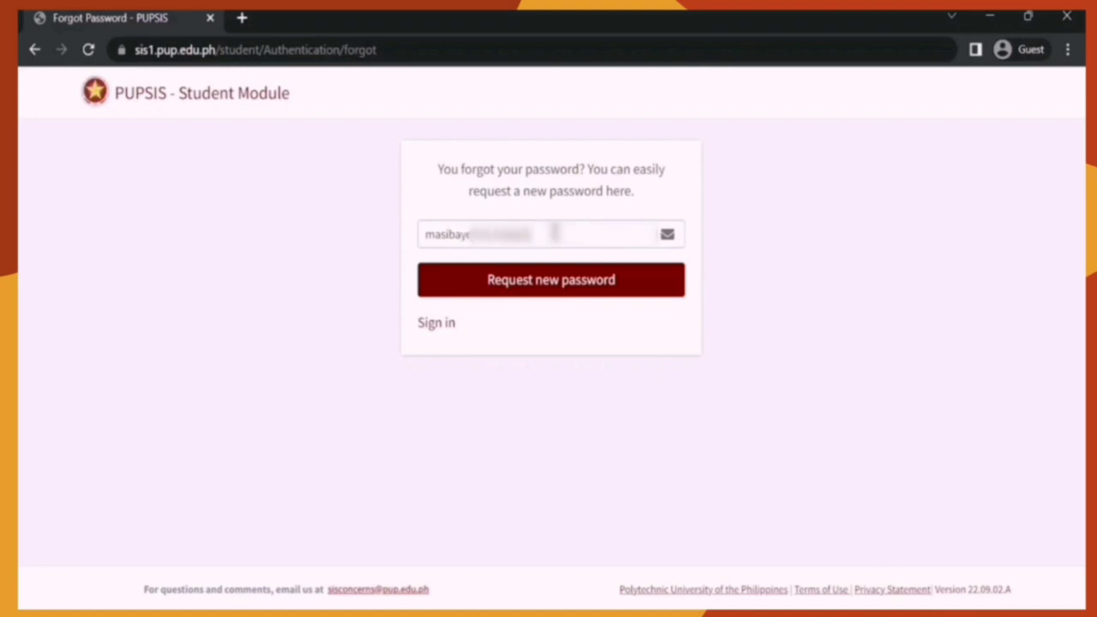
text(xxx)
click(562, 294)
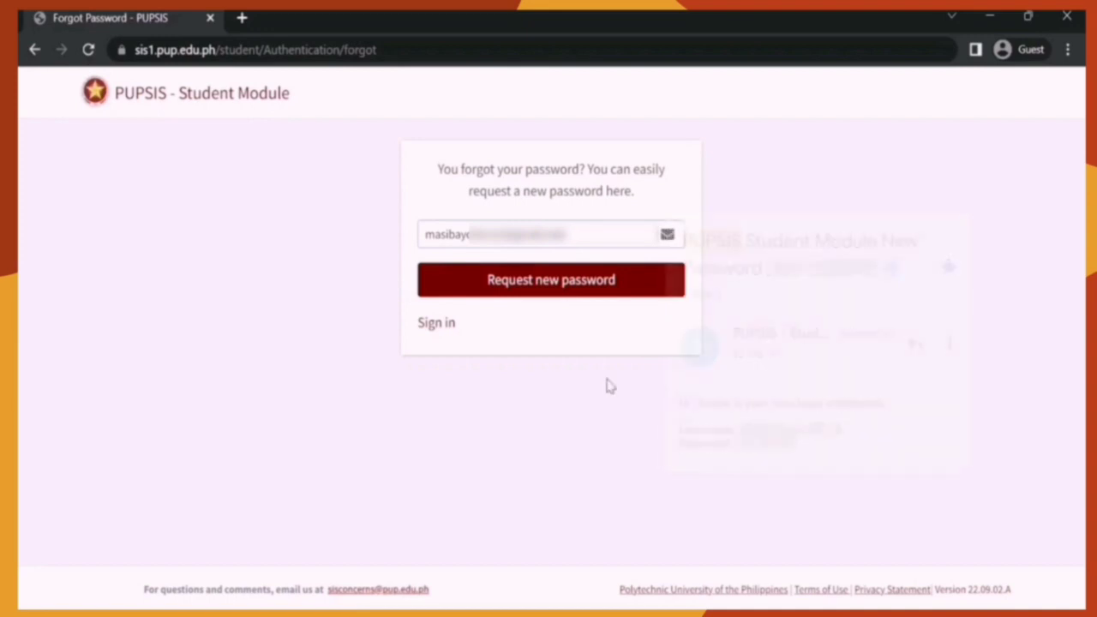
Step: Return to the student sign-in page to log in again
click(438, 324)
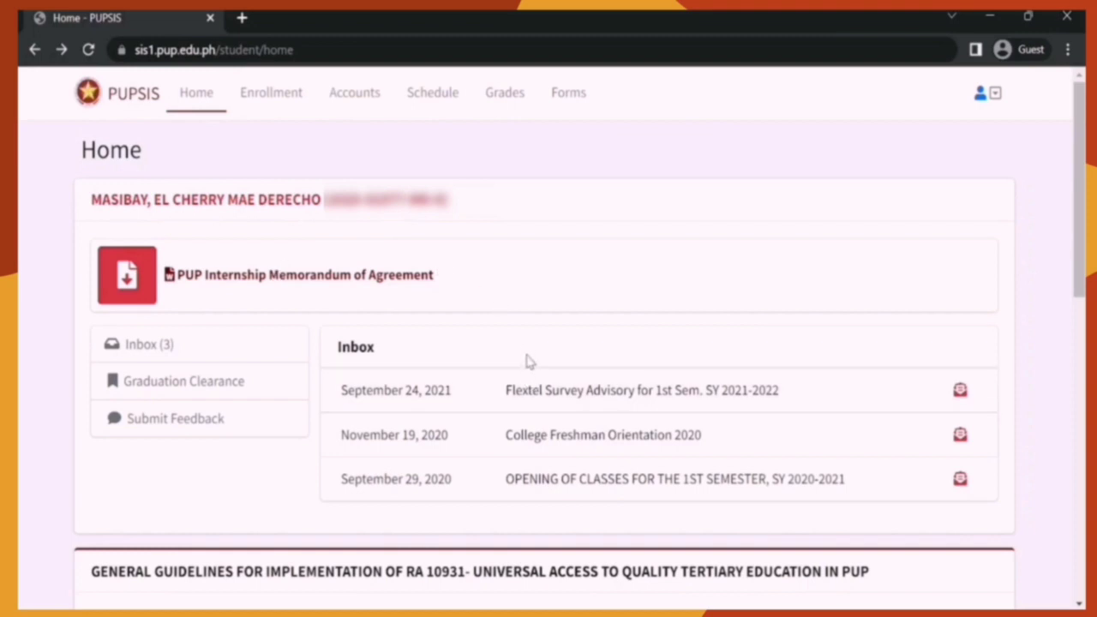
scroll(529, 362, down, 5)
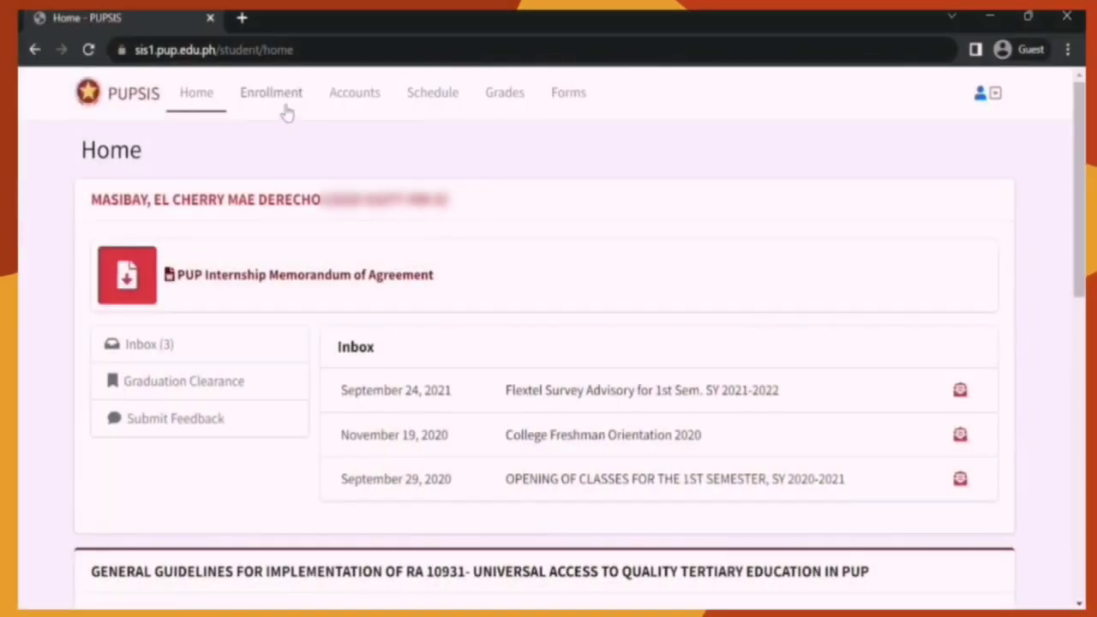
click(287, 111)
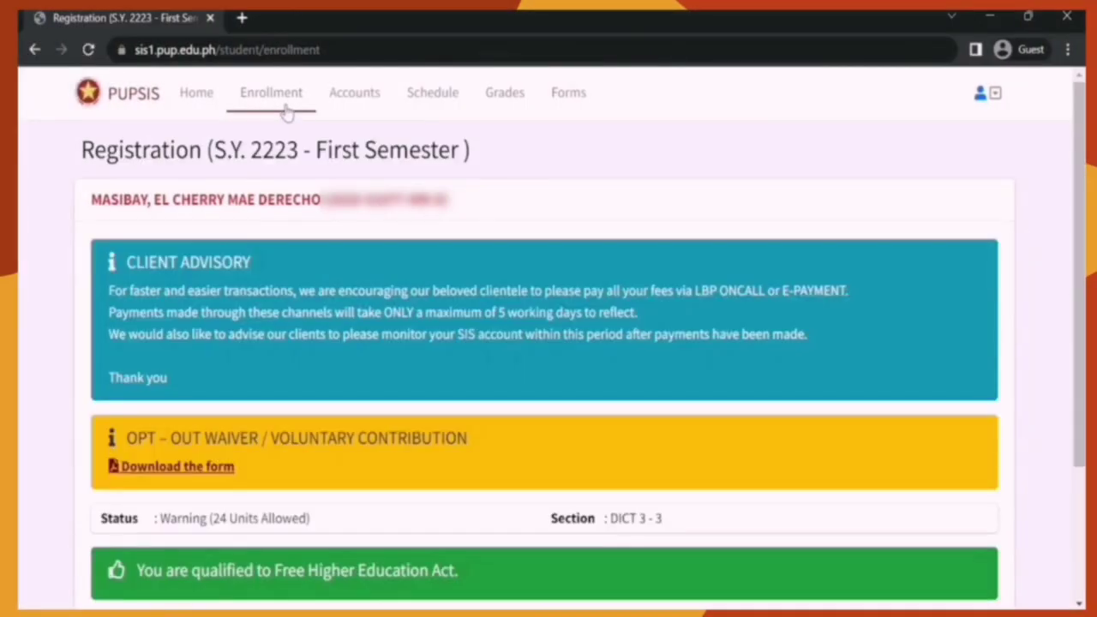
Step: Highlight the Registration heading and the S.Y. 2223 text, then scroll to the enrollment status
drag(81, 171, 502, 168)
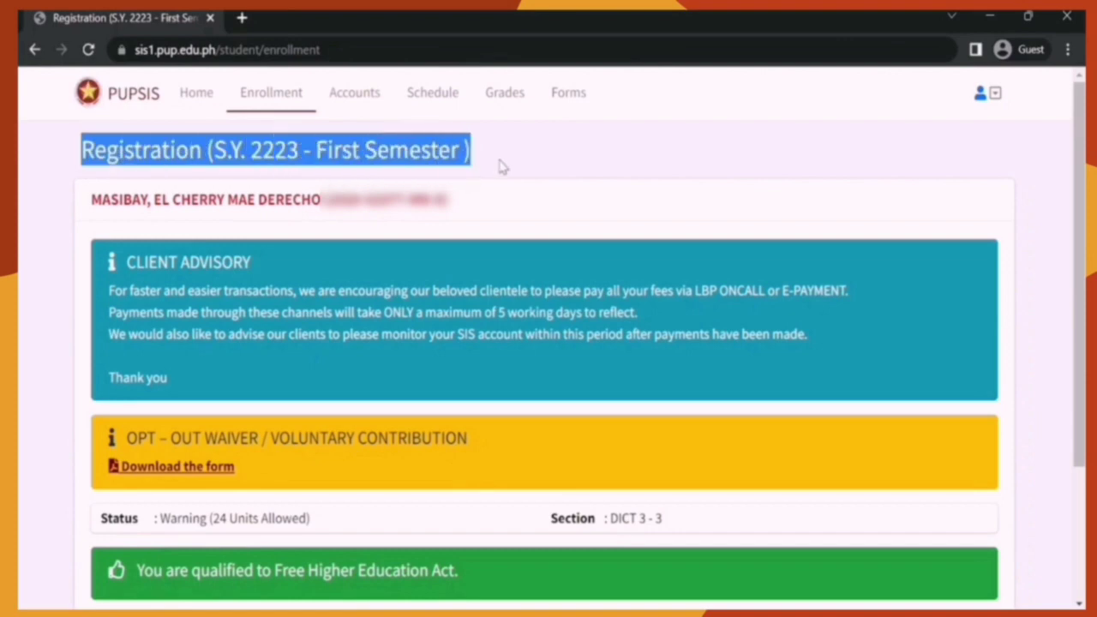
click(502, 167)
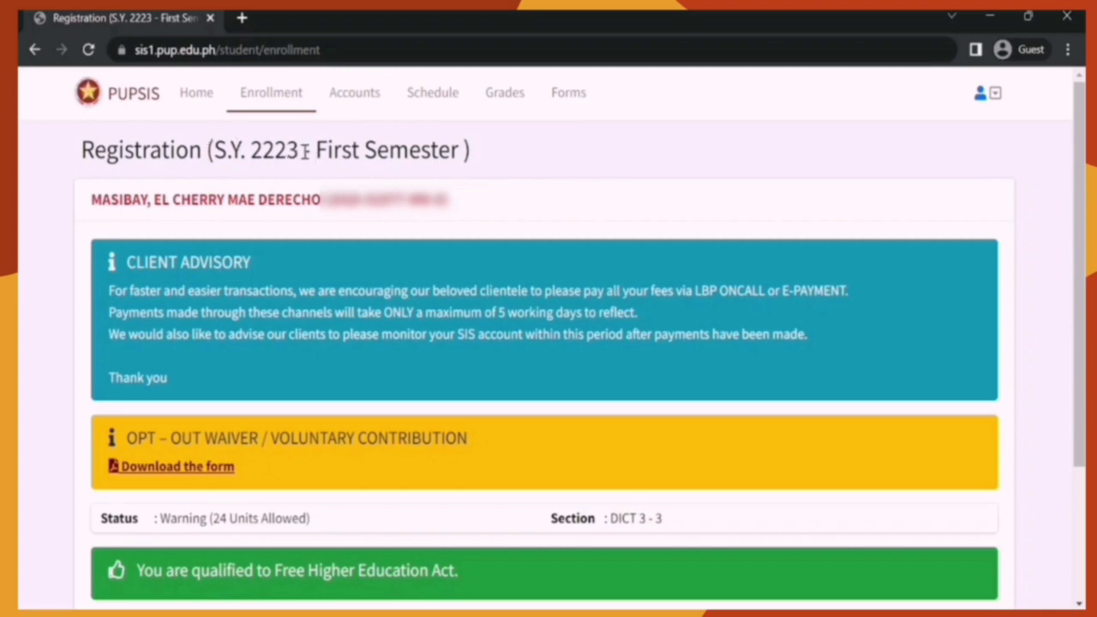
drag(304, 152, 214, 151)
click(506, 159)
scroll(281, 330, down, 3)
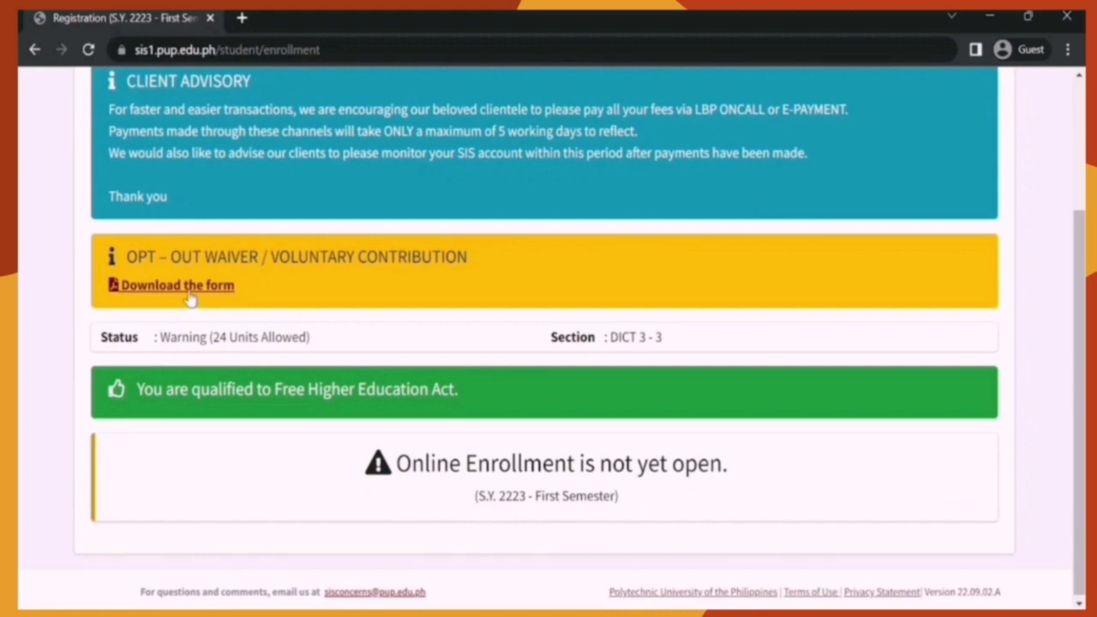
scroll(190, 296, down, 1)
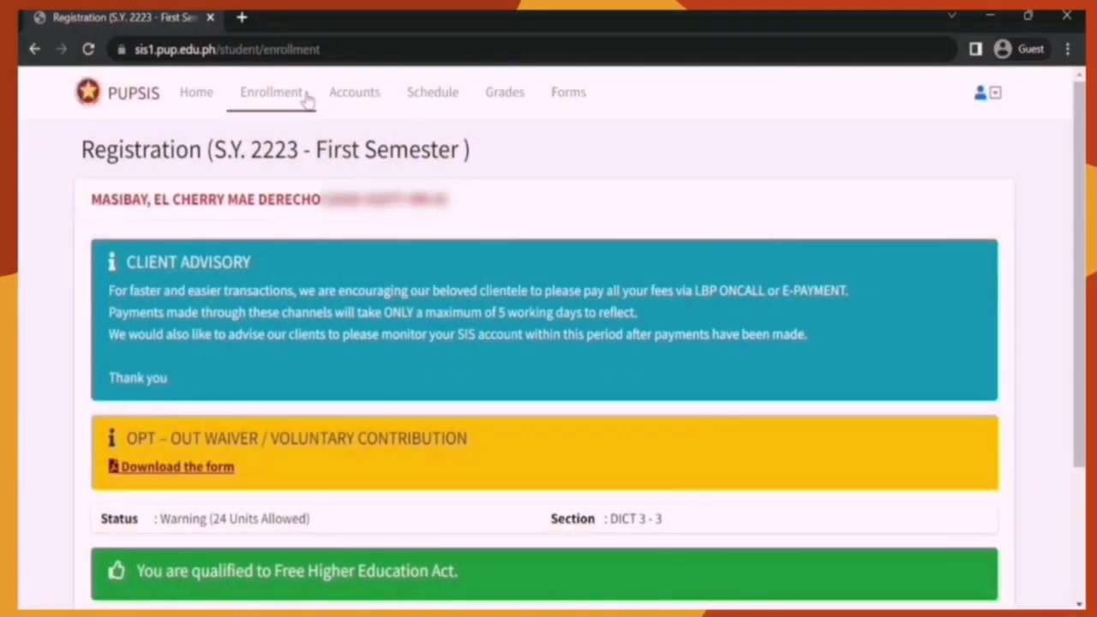
Step: From the Accounts payment table, open the 2020-2021 First Semester statement
click(370, 98)
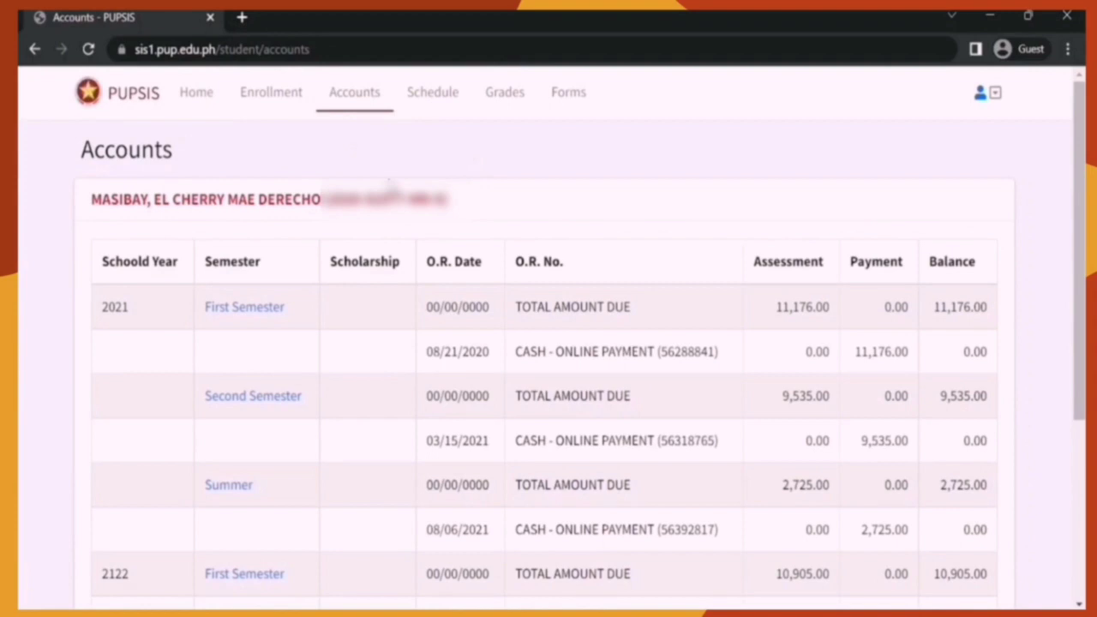
scroll(483, 313, down, 1)
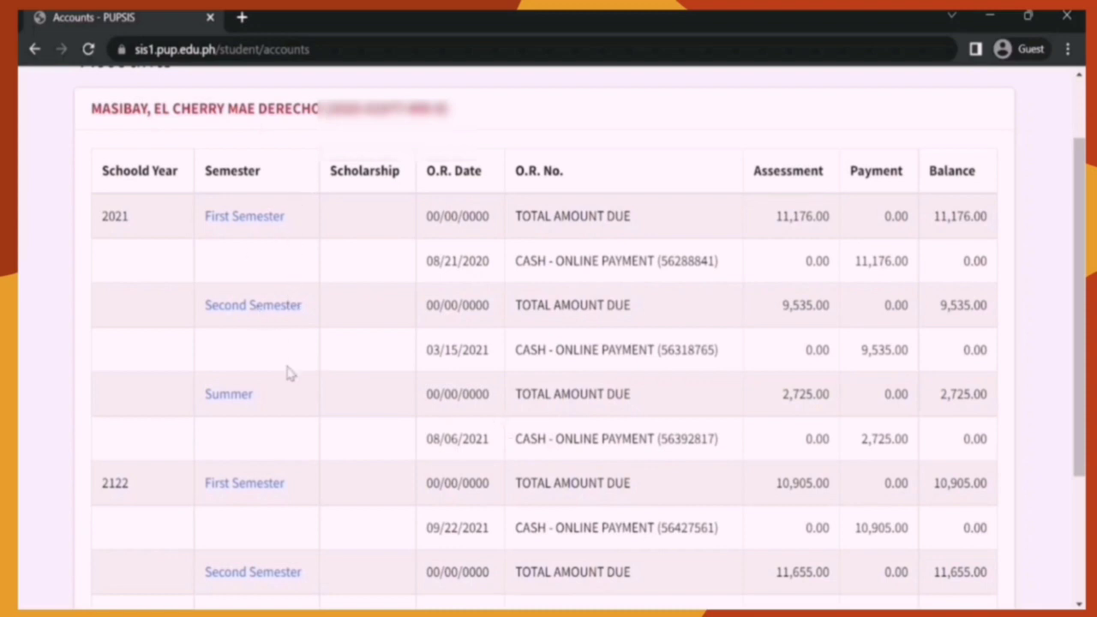
click(270, 221)
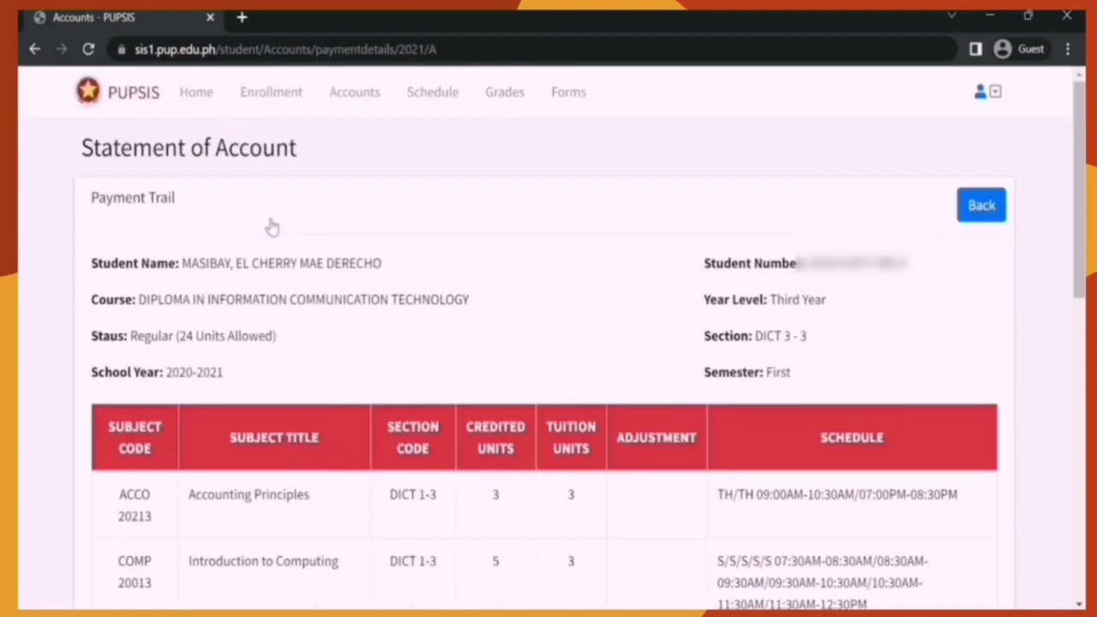
Step: Scroll to and highlight the 'Tuition Fee: FREE' line with its 0.00 total due
scroll(277, 248, down, 1)
scroll(278, 247, up, 1)
scroll(120, 314, down, 1)
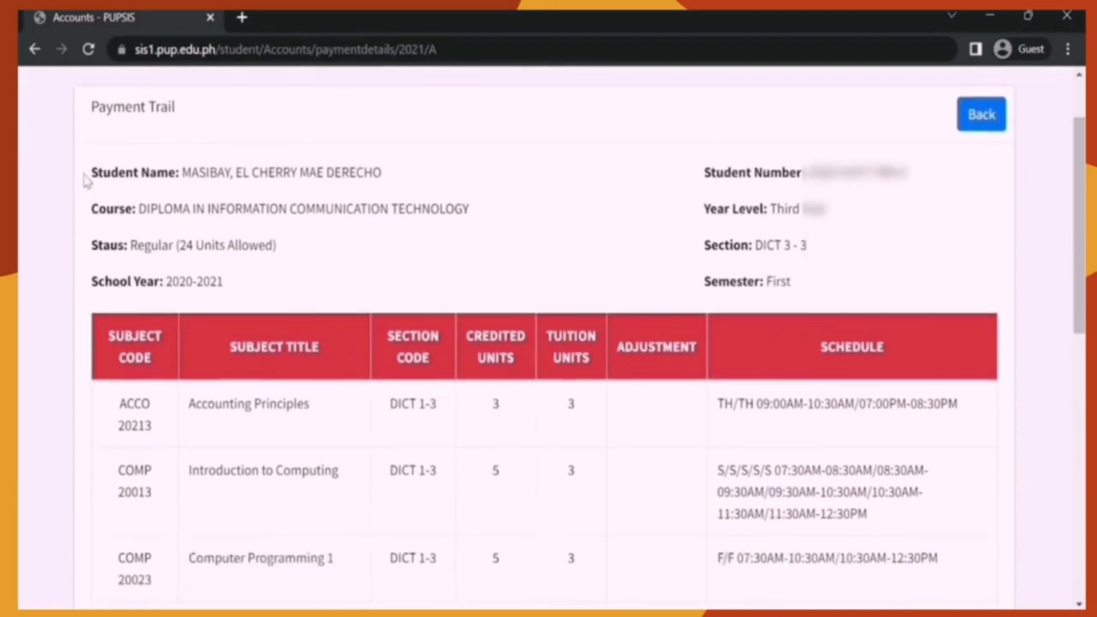
scroll(867, 291, down, 1)
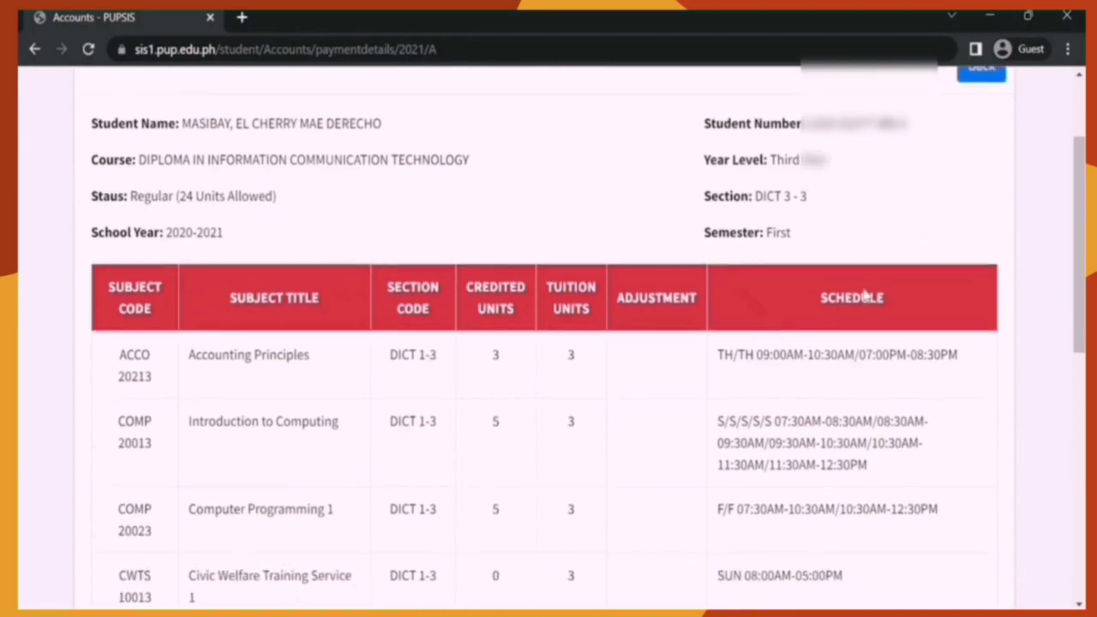
scroll(864, 296, down, 2)
scroll(866, 295, up, 1)
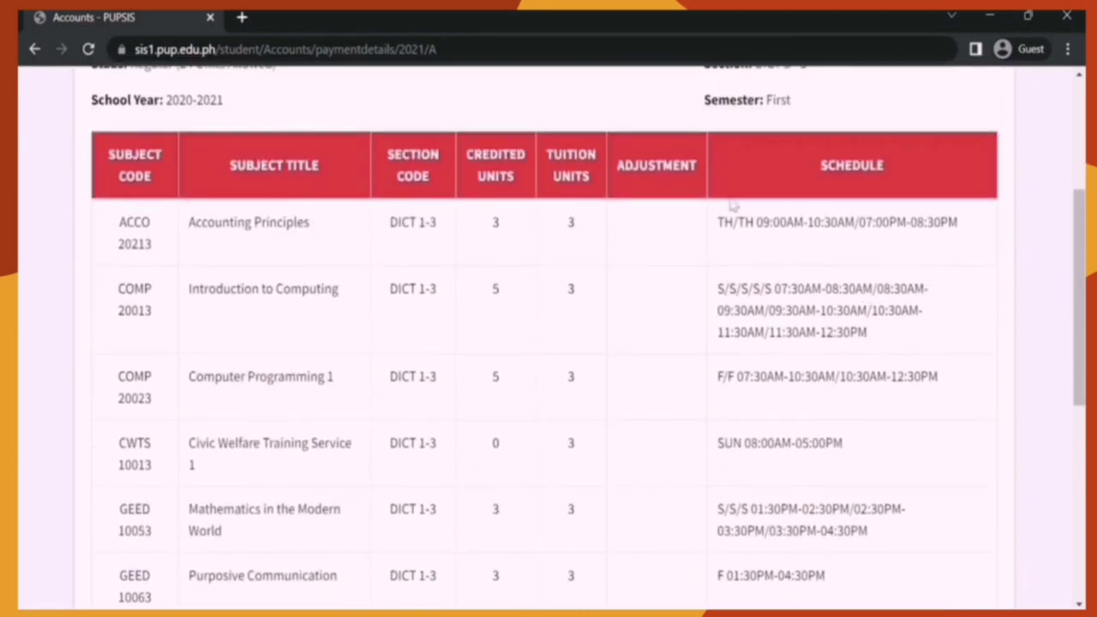
scroll(825, 370, down, 5)
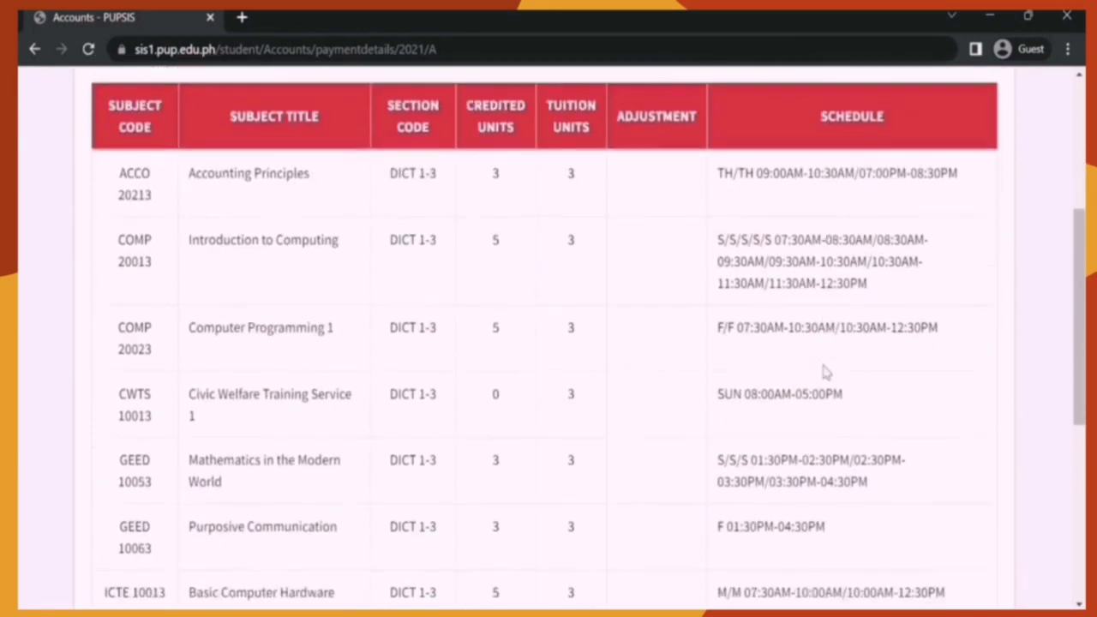
drag(220, 374, 64, 398)
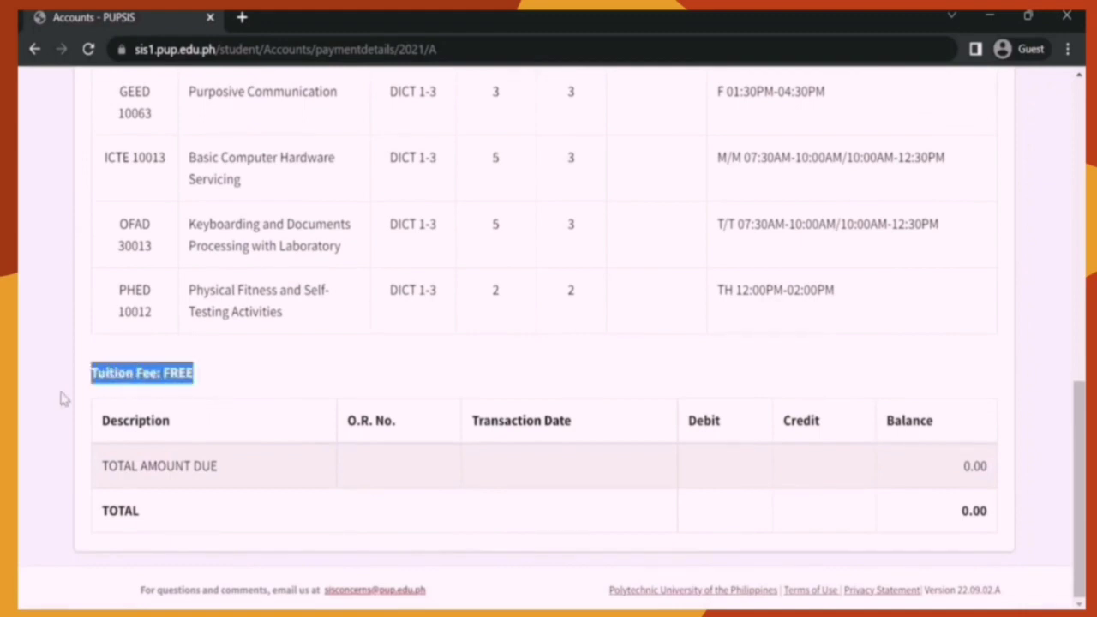
click(329, 396)
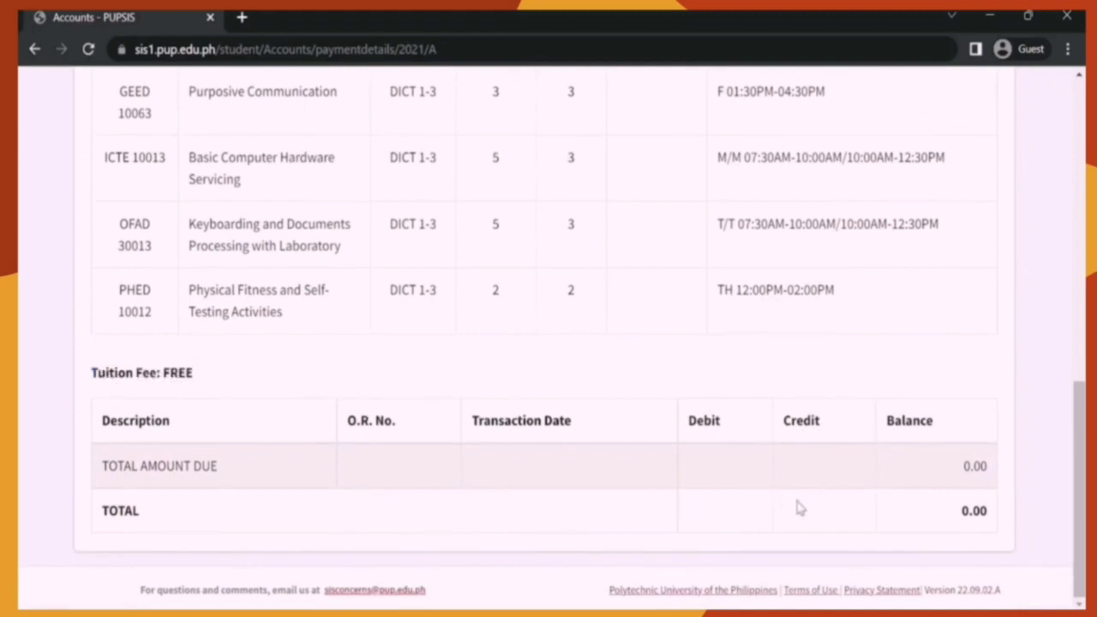
Step: Scroll back to the top and return to the accounts payment table
scroll(886, 459, up, 4)
scroll(886, 459, up, 5)
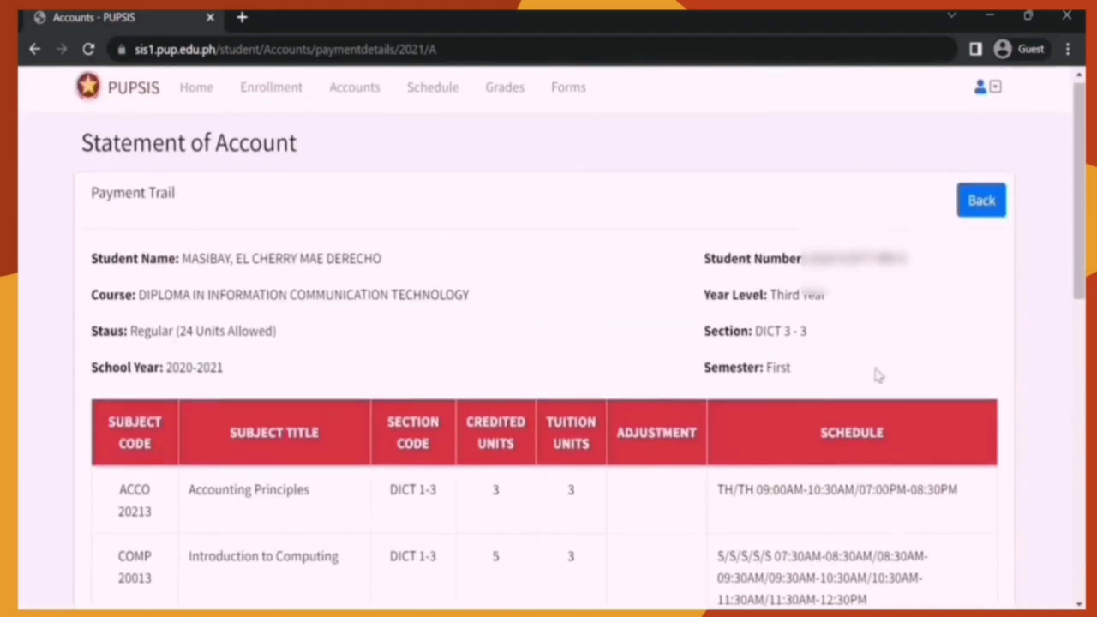
click(981, 206)
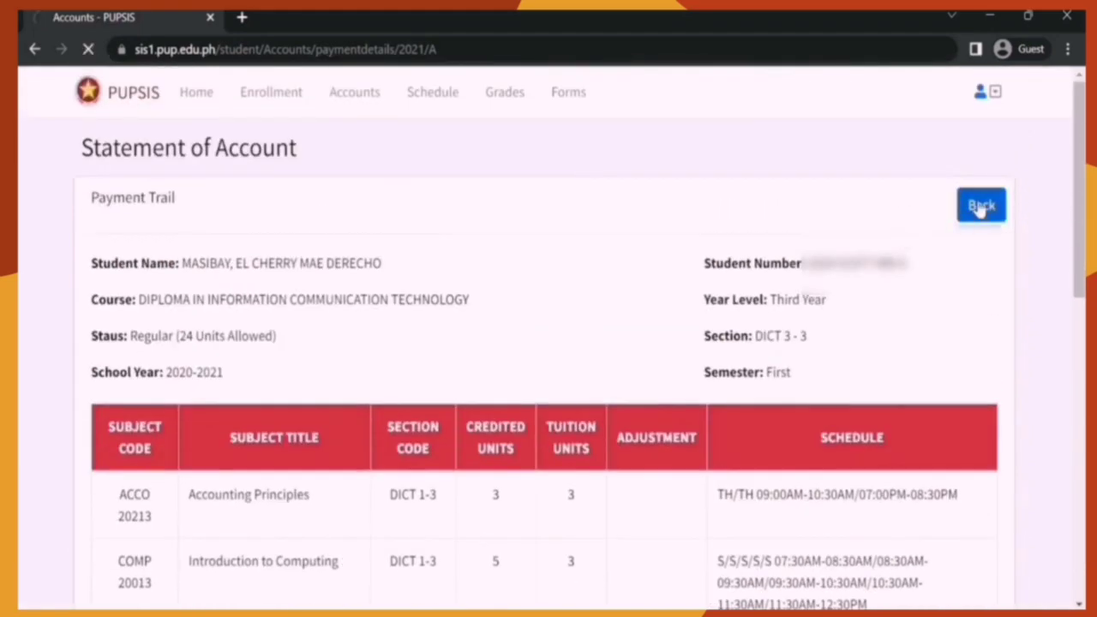
Step: Switch to the Schedule page for School Year 2223 - First Semester
scroll(859, 351, down, 2)
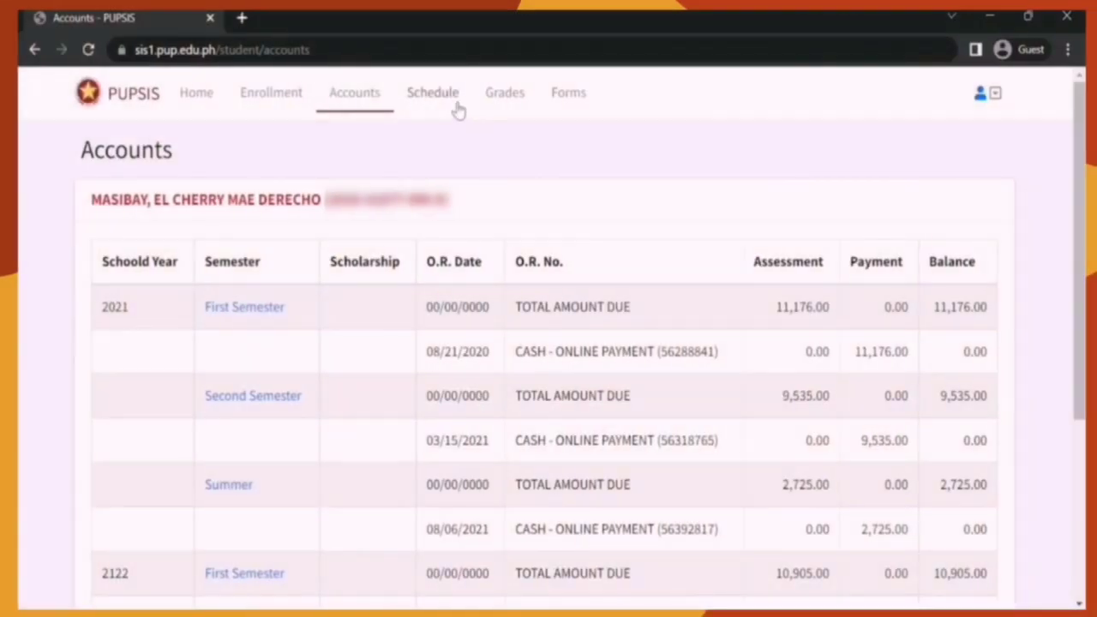
click(455, 109)
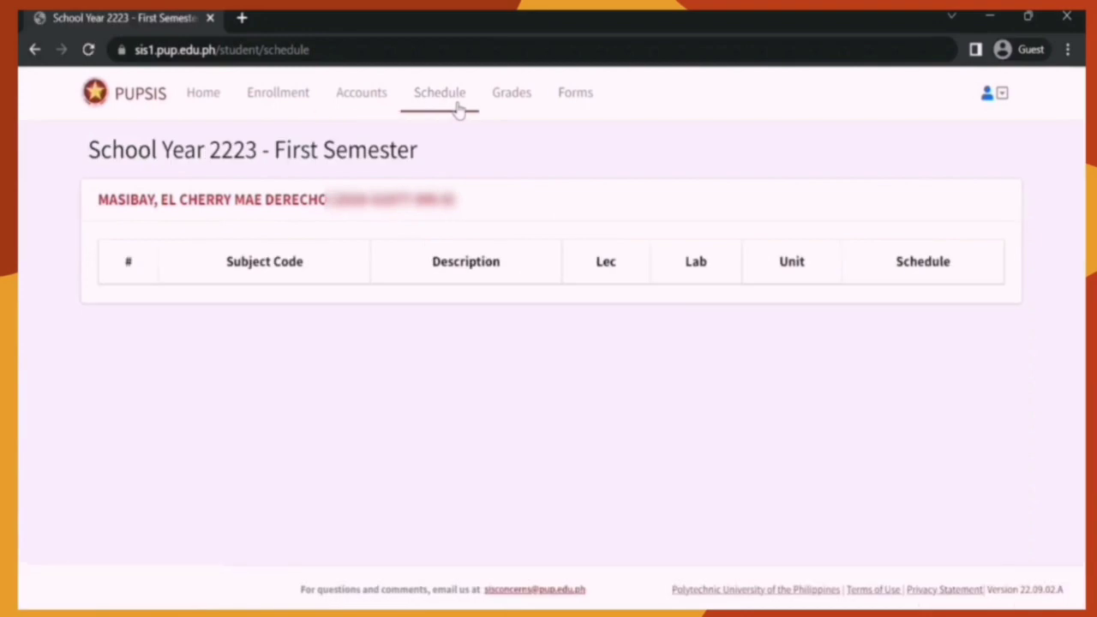